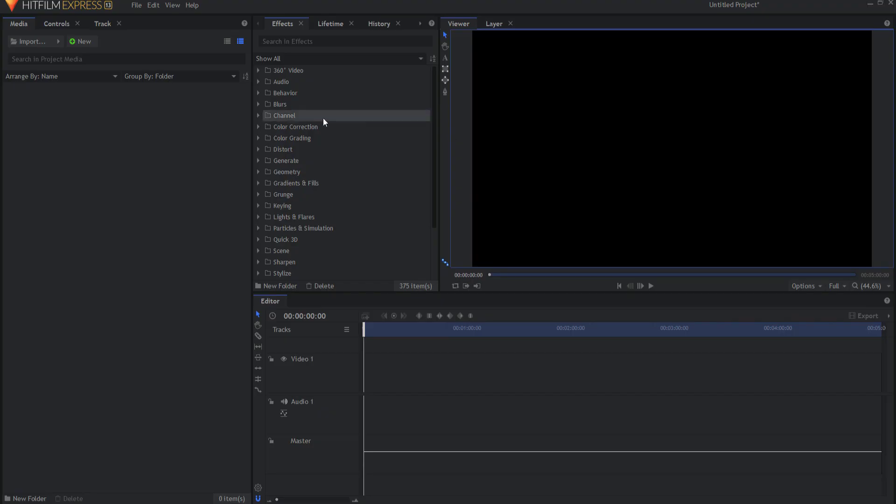
Open the Media panel's New menu to reveal the Composite Shot and Plane options
left_click(85, 42)
Create a composite shot named Timer with a 10-second duration
left_click(92, 56)
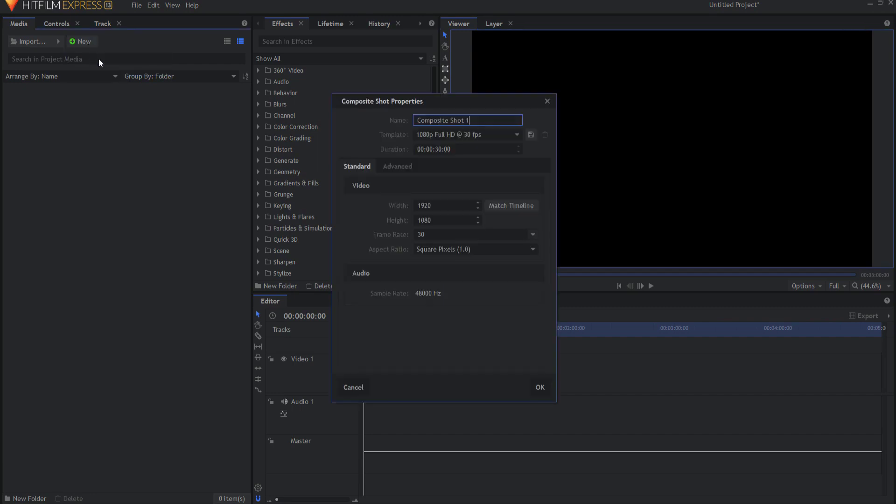
left_click_drag(469, 120, 407, 120)
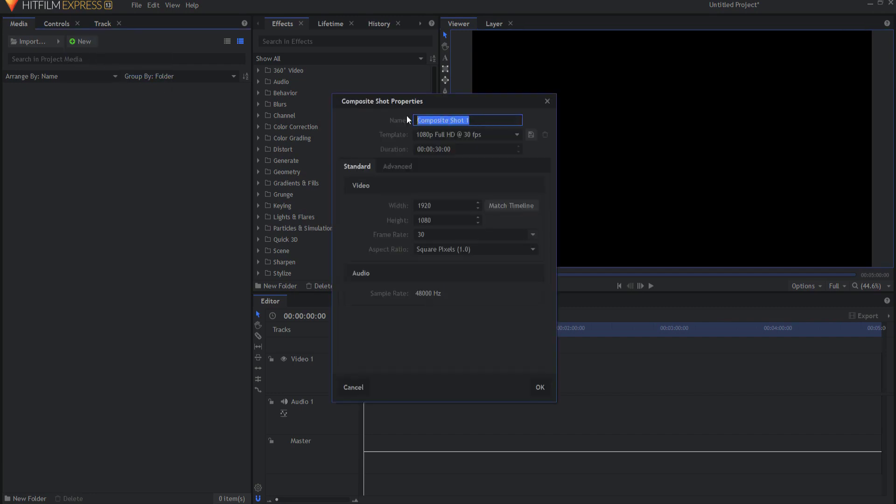
type("T")
double_click(438, 149)
type("10")
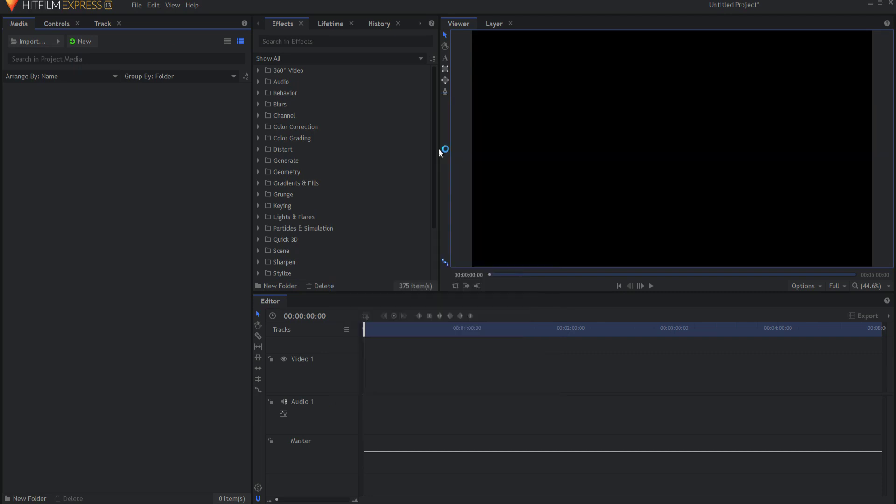
key("Return")
Add a text layer listing the digits 9 down to 0, one per line
left_click(441, 314)
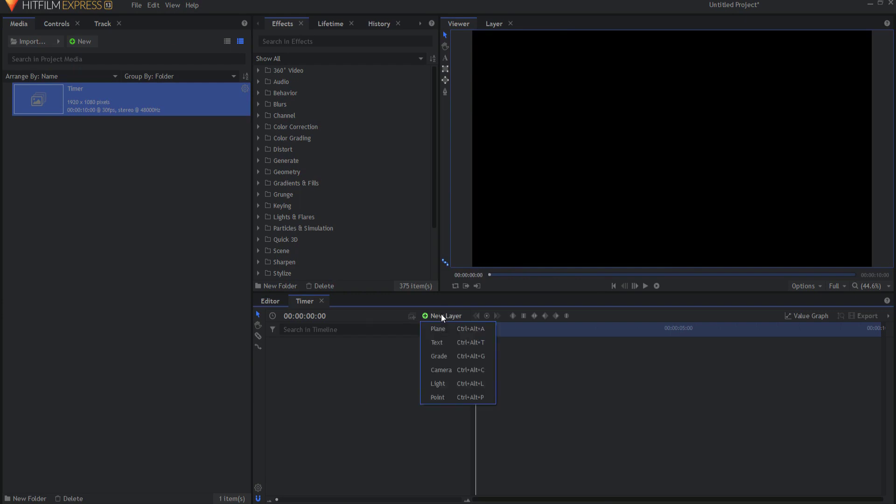
left_click(438, 341)
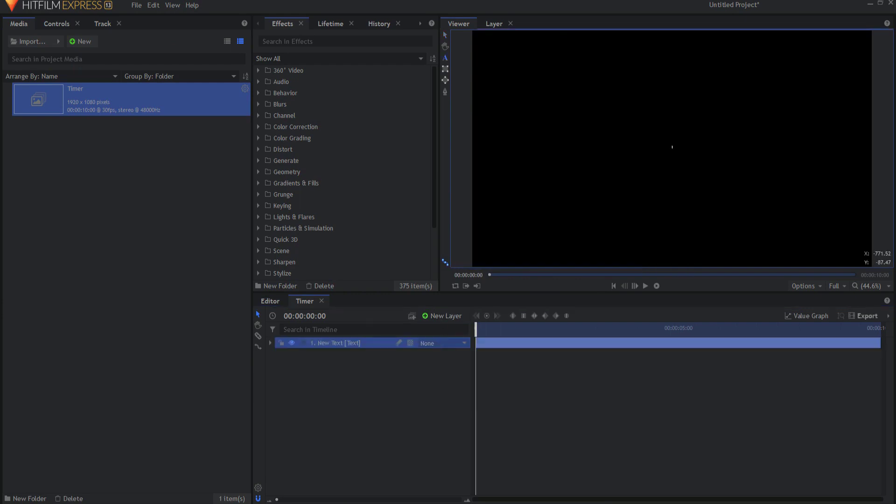
type("g")
key("Return")
type("8")
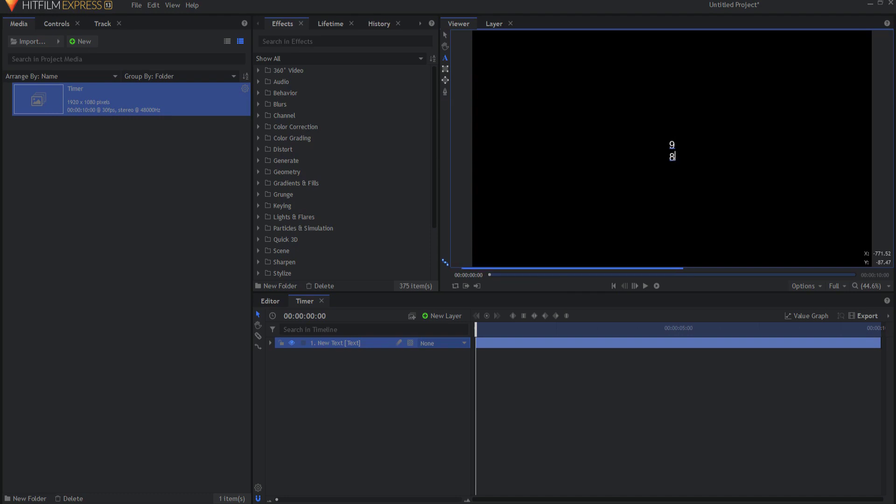
key("Return")
type("7")
key("Return")
type("6")
type(" 5 4 3 2 ")
type("1")
key("Return")
type("0")
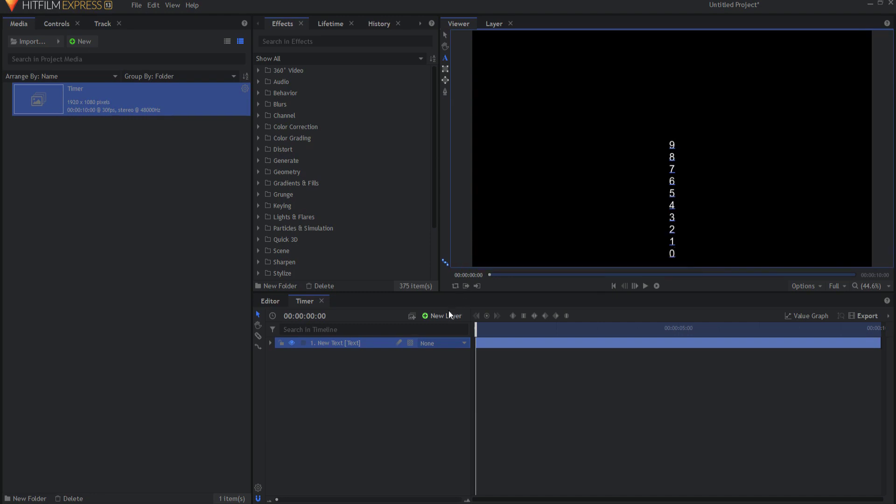
Set the digits to Arial Black at size 1024 and drag the text down so the 9 fills the frame
left_click(445, 38)
left_click(420, 23)
left_click(399, 26)
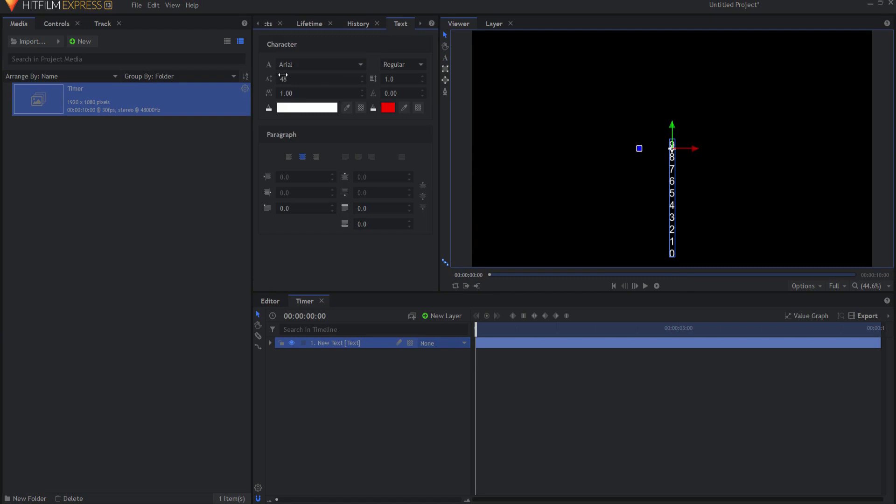
left_click_drag(283, 75, 336, 75)
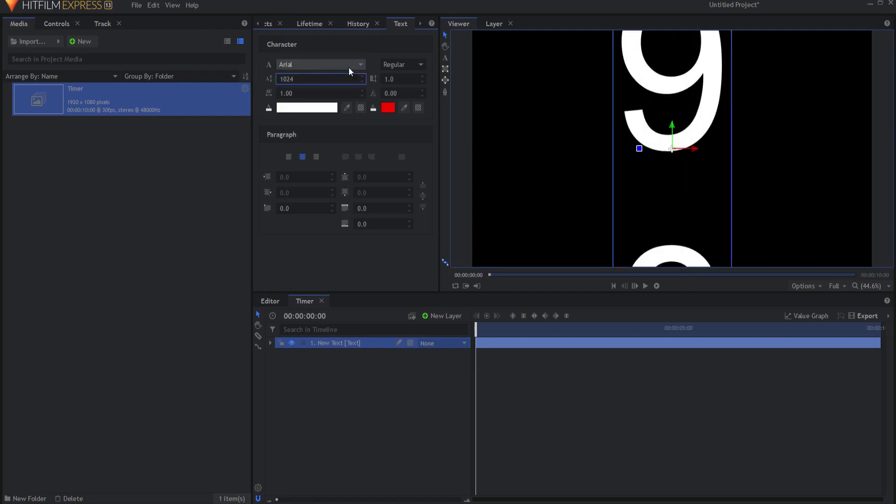
left_click(397, 62)
left_click(395, 76)
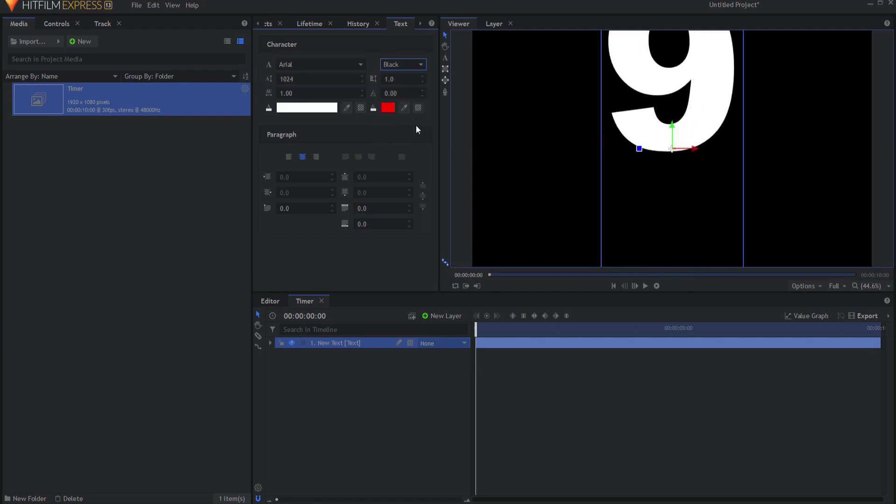
left_click(672, 125)
left_click_drag(671, 124, 655, 199)
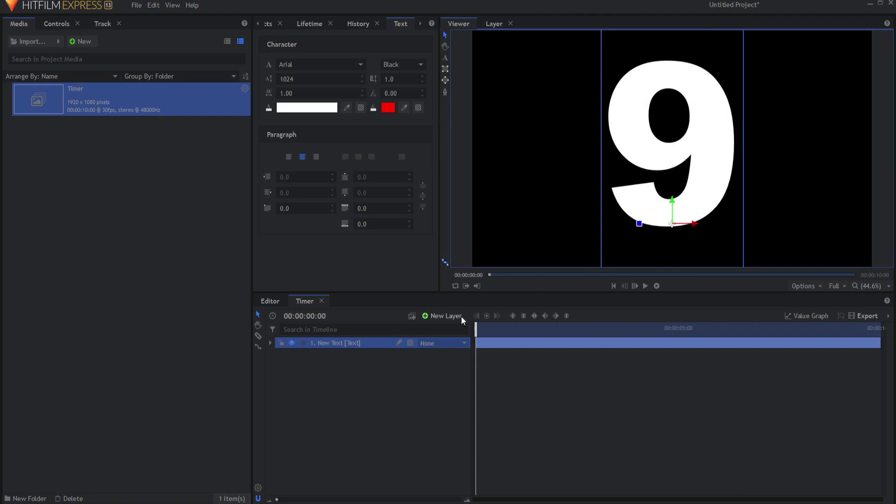
Add a new plane layer, New Plane 1, with default settings
left_click(441, 316)
left_click(440, 326)
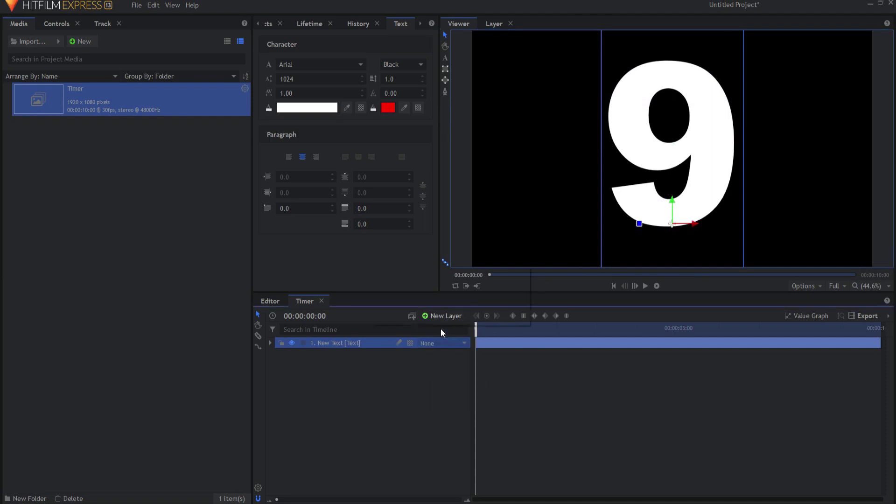
left_click(513, 310)
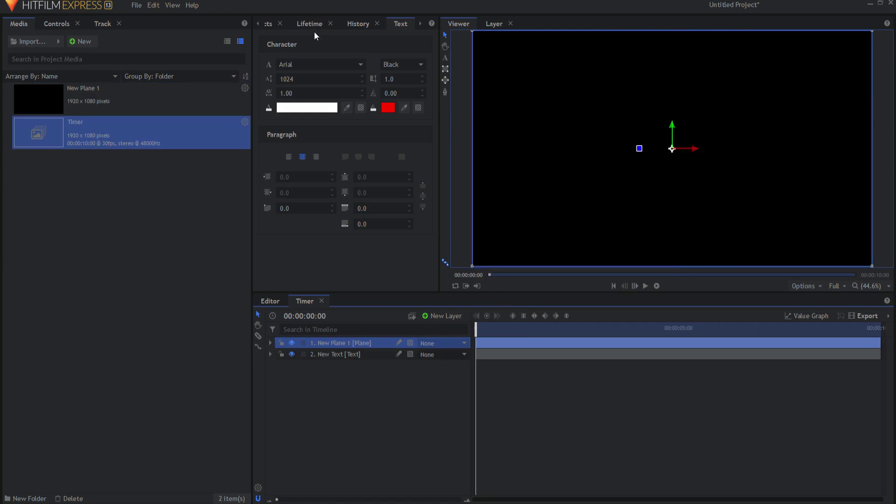
Apply the 1080p Title Safe Guide to the plane and nudge the 9 to centre it in the guides
left_click(256, 24)
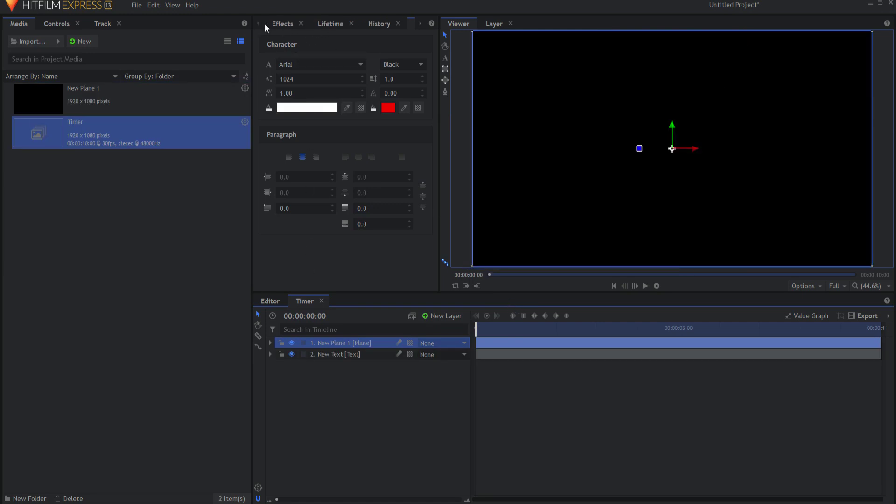
left_click(289, 22)
type("gui")
left_click_drag(323, 92, 337, 437)
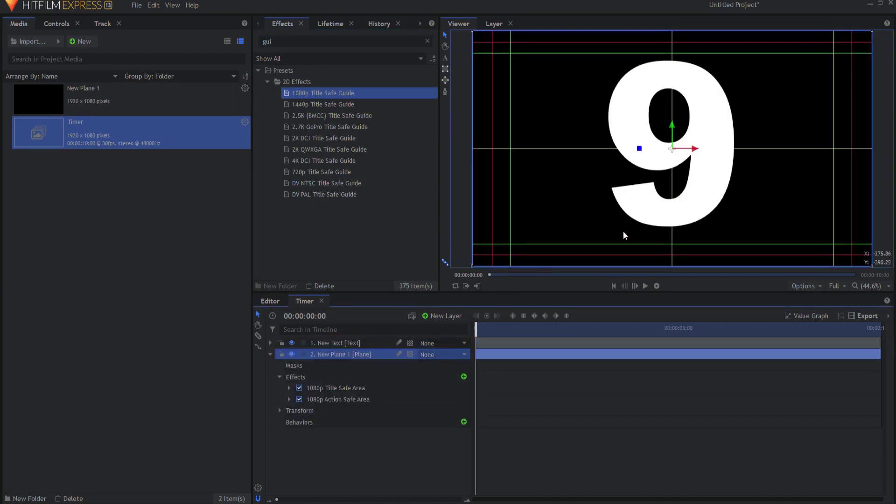
left_click(327, 343)
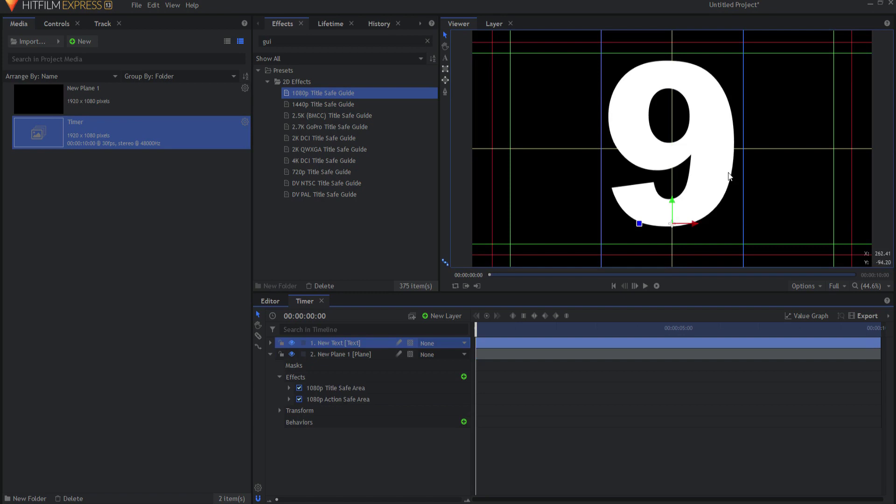
left_click_drag(671, 201, 670, 208)
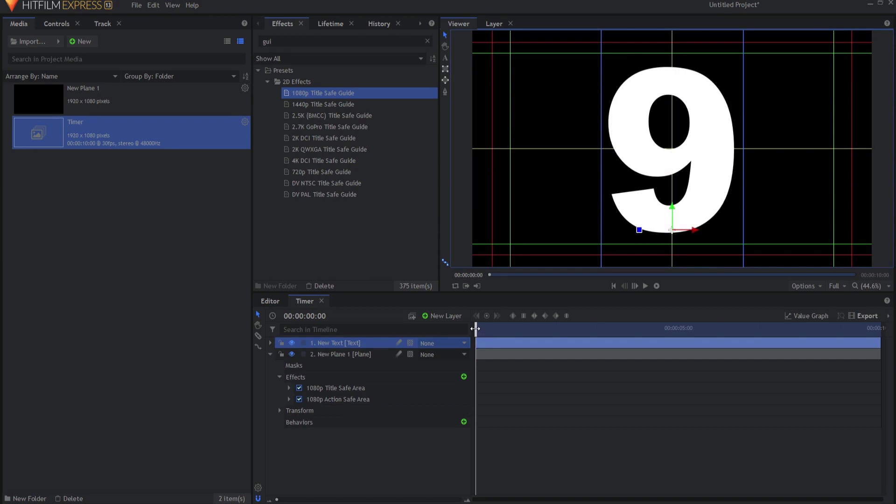
Keyframe the text position at the start and around 9 s, shifting the column up so it scrolls
left_click(270, 354)
left_click(271, 343)
left_click(280, 355)
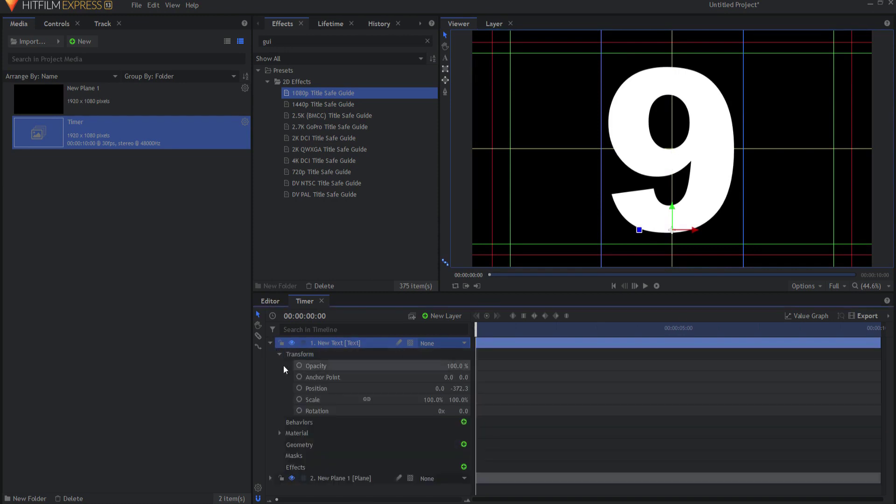
left_click(299, 388)
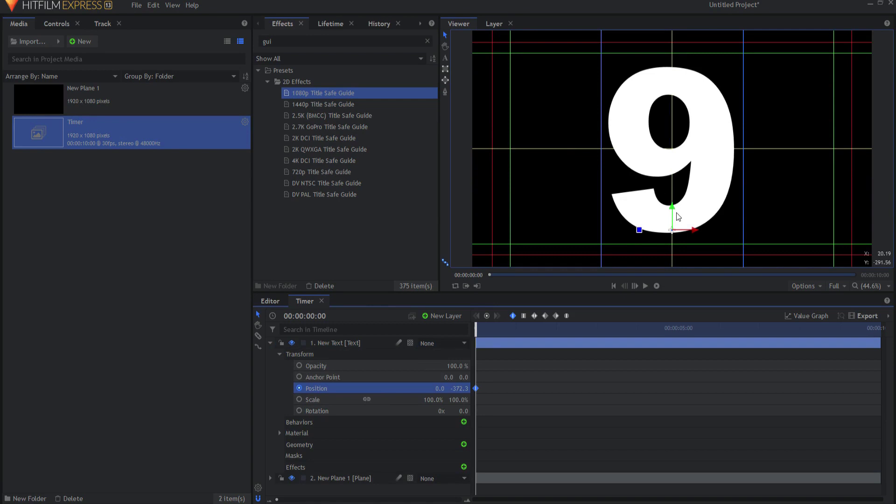
left_click_drag(459, 388, 461, 388)
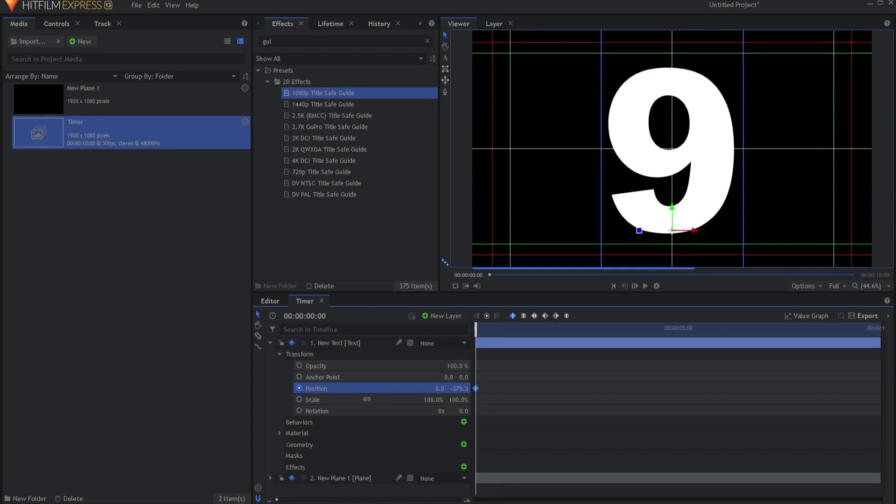
left_click_drag(671, 229, 671, 230)
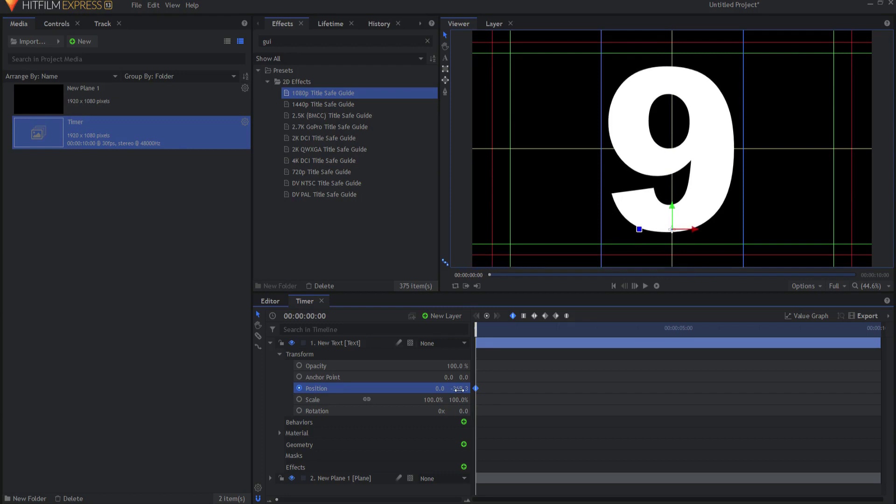
left_click_drag(476, 327, 839, 335)
left_click_drag(459, 388, 547, 389)
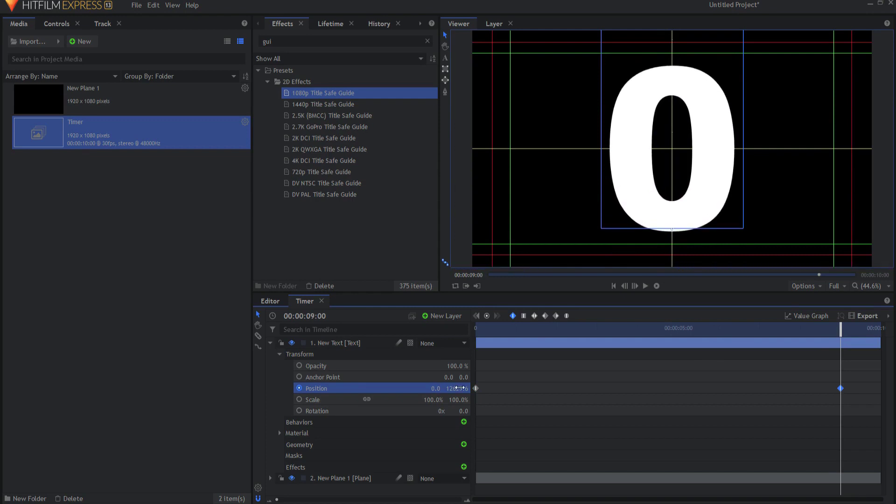
Delete the guide plane, then jump to 1 s and 2 s to check 8 and 7 appear
left_click(331, 479)
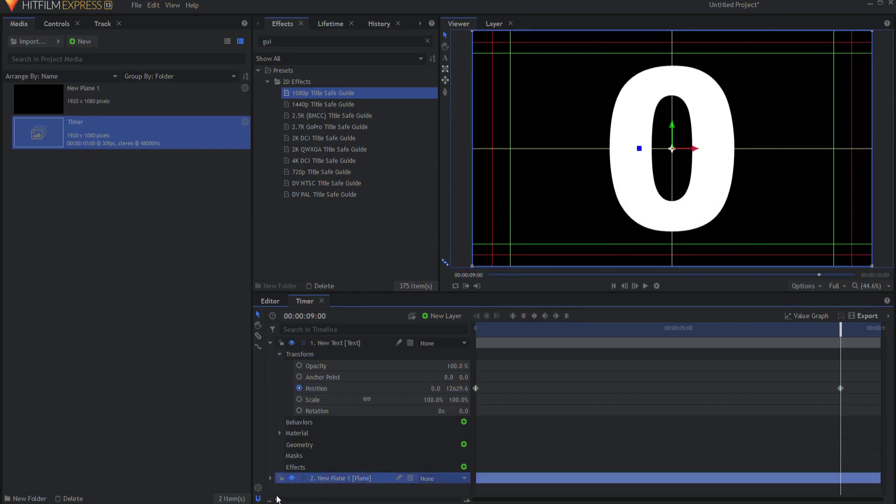
key("Delete")
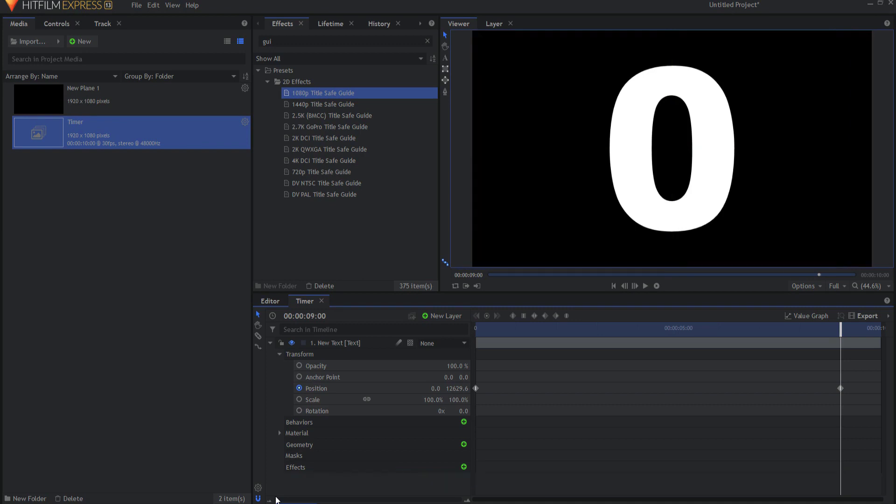
left_click(612, 285)
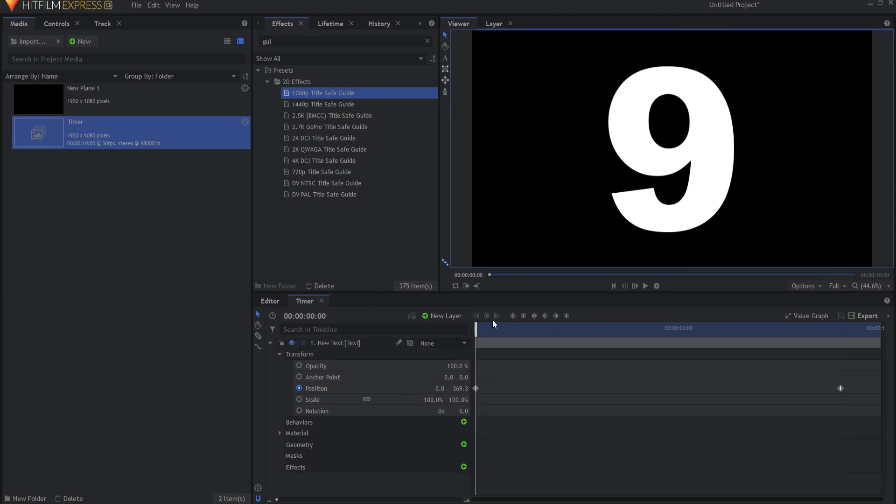
left_click(310, 316)
type("1")
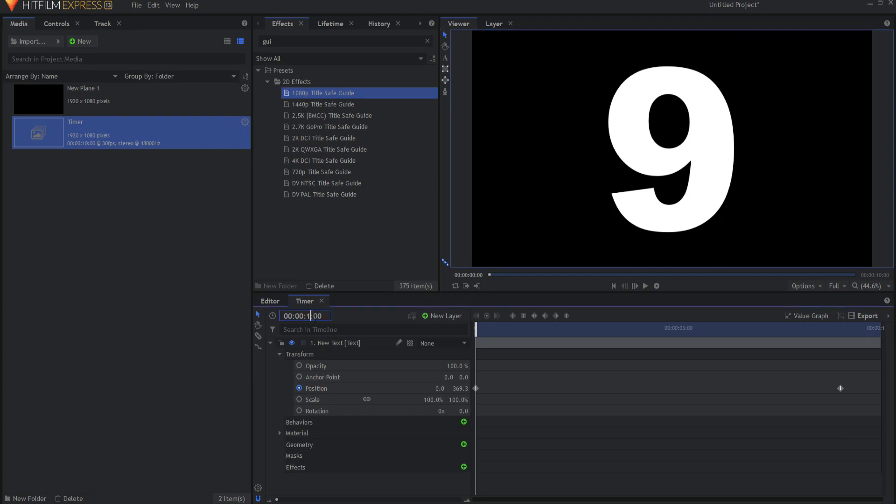
key("Return")
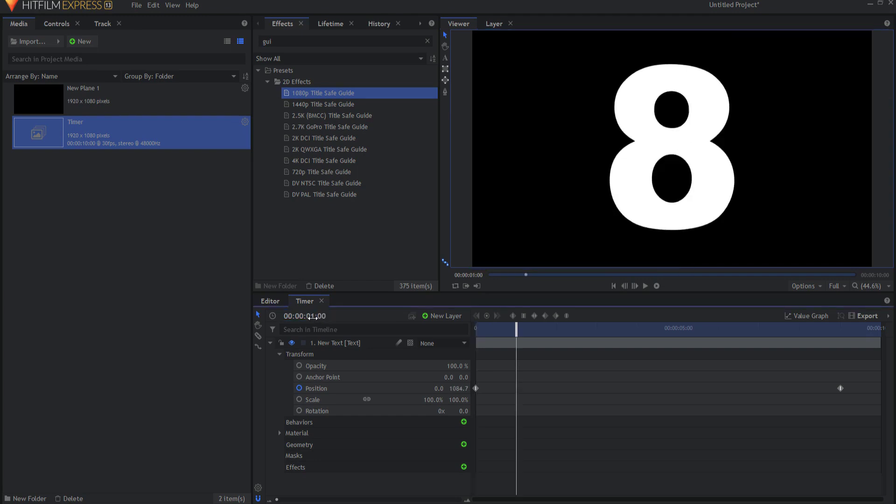
left_click(310, 316)
type("2")
key("Return")
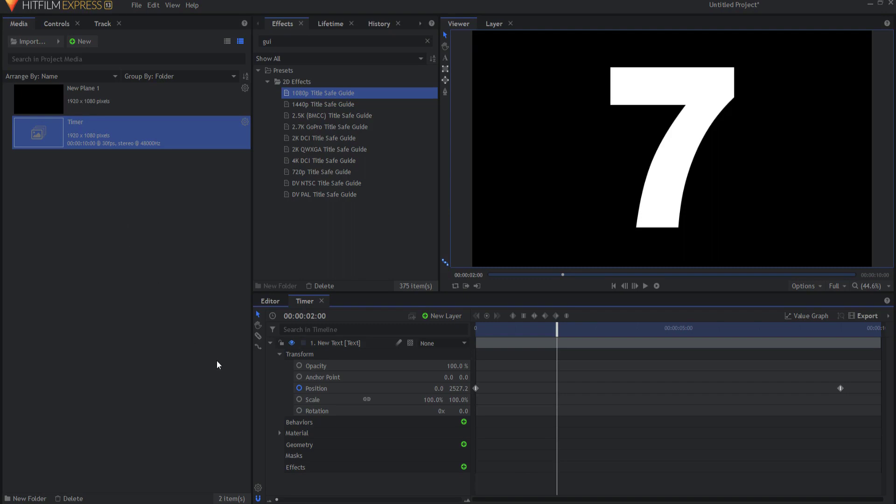
key("ctrl+f")
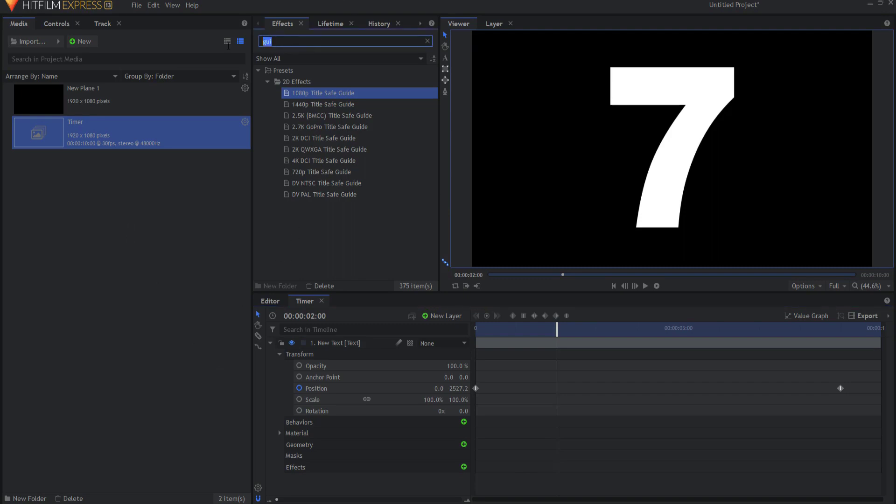
Apply the Grunge > Stutter effect to the New Text layer
key("BackSpace")
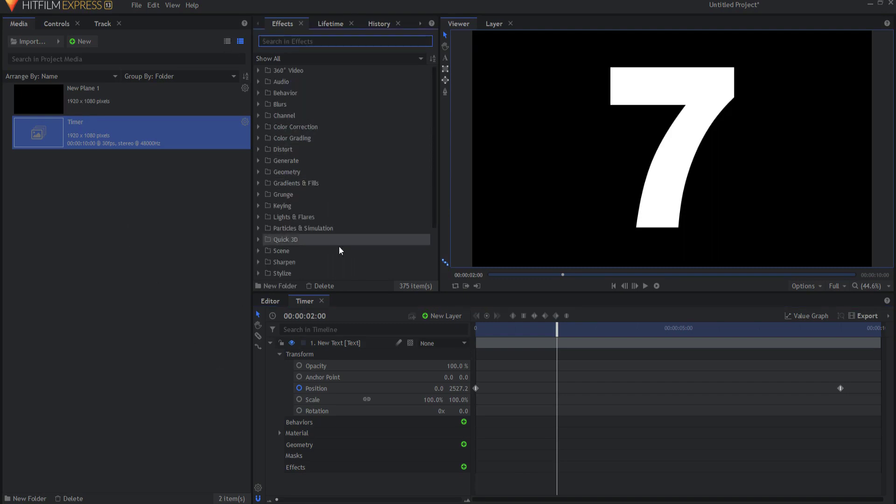
scroll(323, 265, "down", 3)
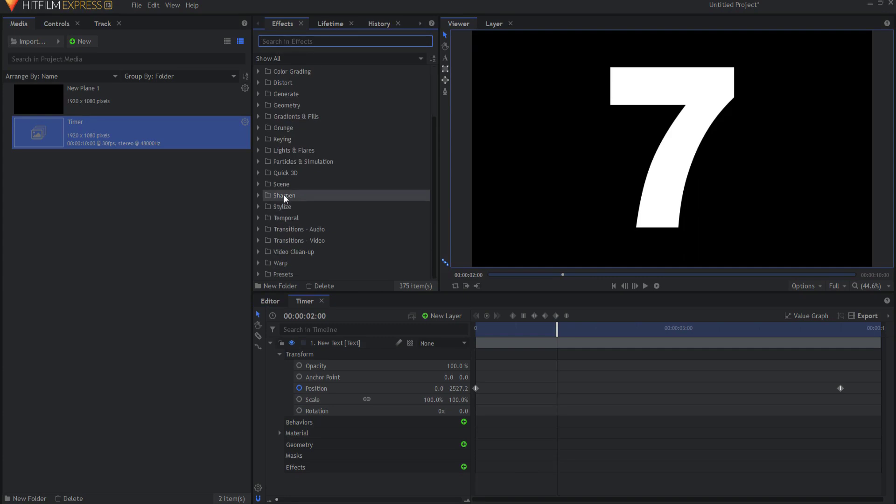
left_click(258, 128)
scroll(309, 186, "down", 4)
left_click(297, 162)
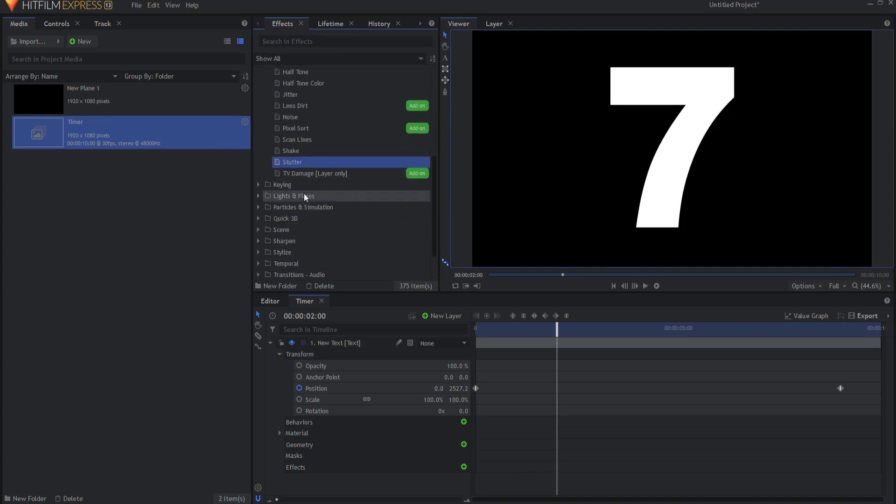
left_click(614, 285)
left_click_drag(307, 162, 352, 344)
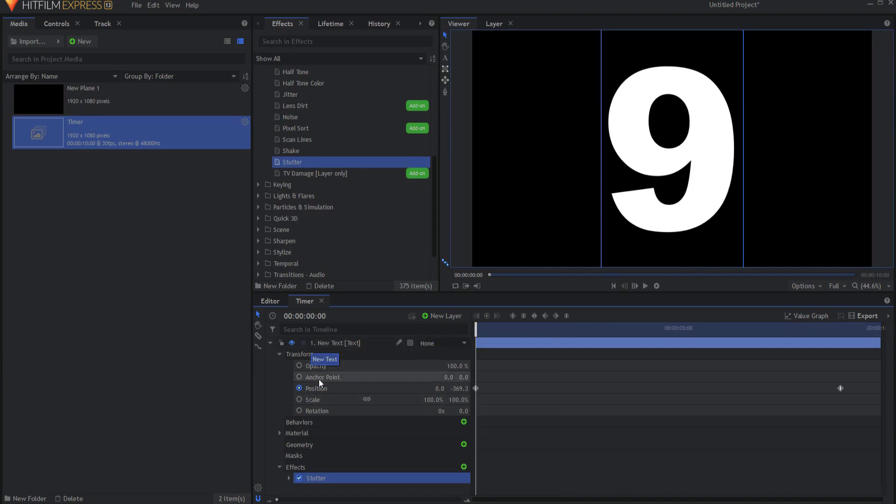
Set Stutter's Freeze Frames to 30 and play back the stepped countdown
left_click(289, 477)
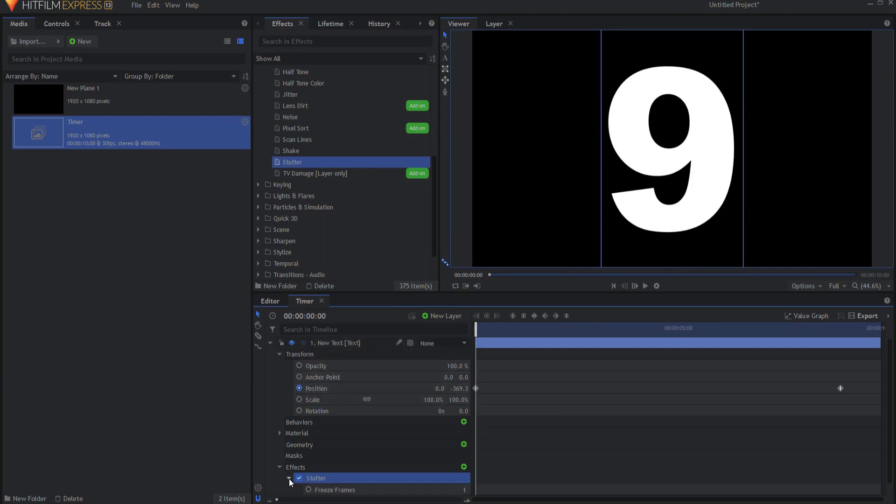
scroll(369, 420, "down", 1)
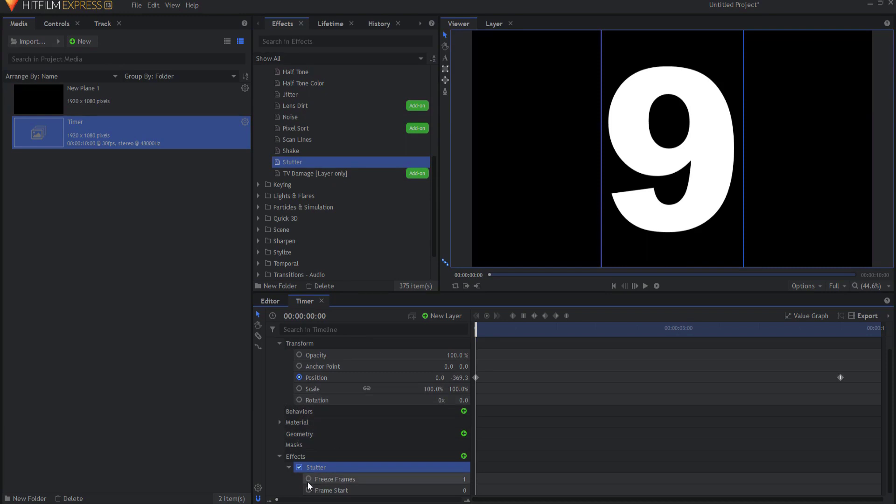
left_click(462, 480)
type("30")
key("Return")
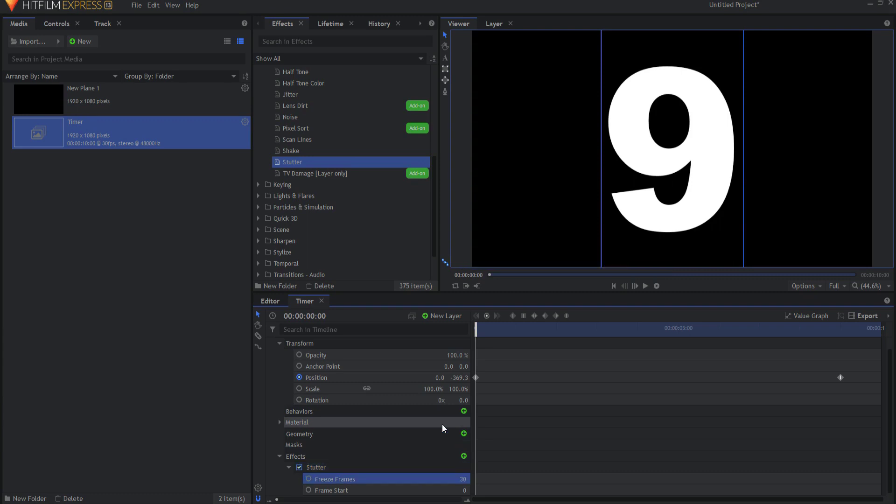
scroll(338, 410, "up", 1)
left_click(270, 343)
left_click(643, 286)
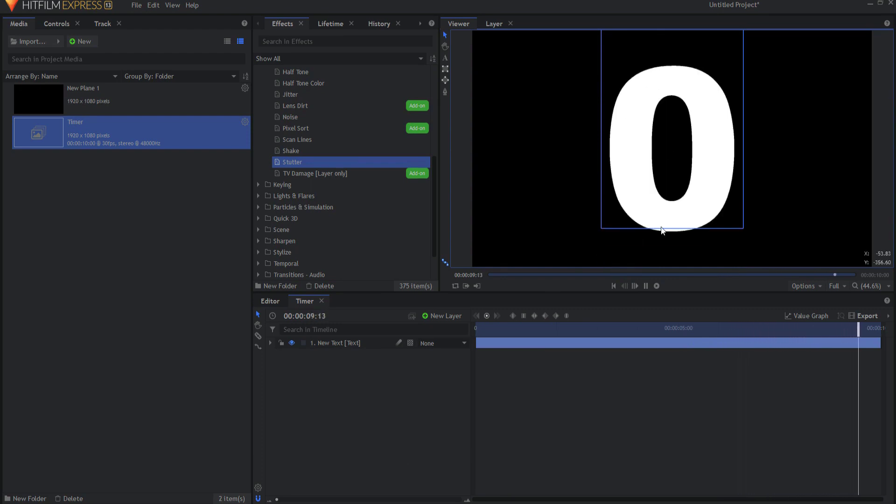
left_click(613, 286)
Turn on the viewer's Checkerboard Background, play the countdown, then choose New > Composite Shot
left_click(799, 286)
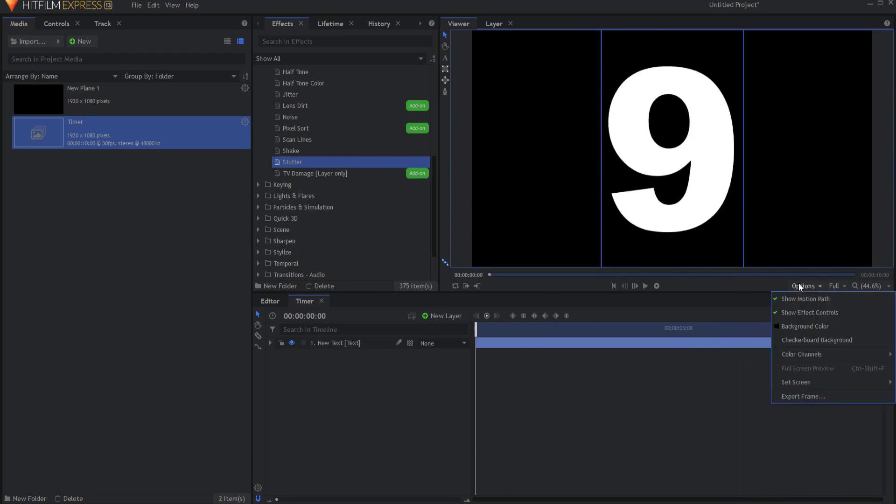
left_click(799, 340)
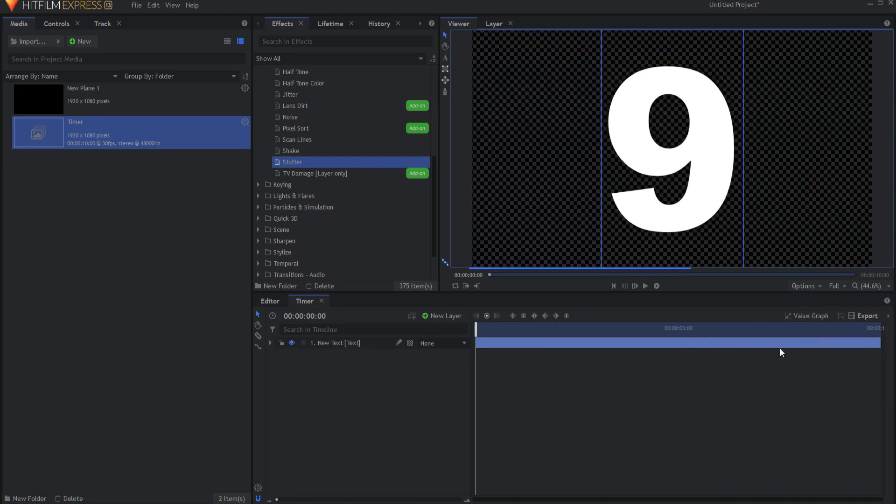
left_click(393, 434)
left_click(645, 285)
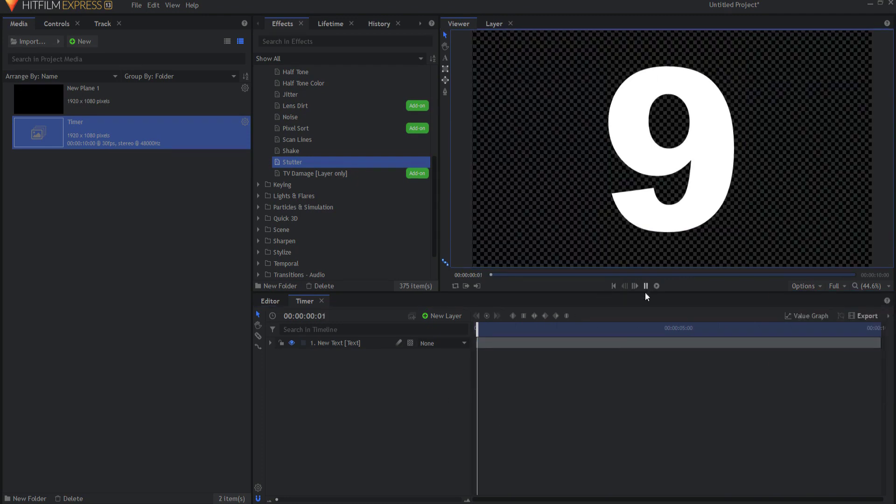
left_click(613, 285)
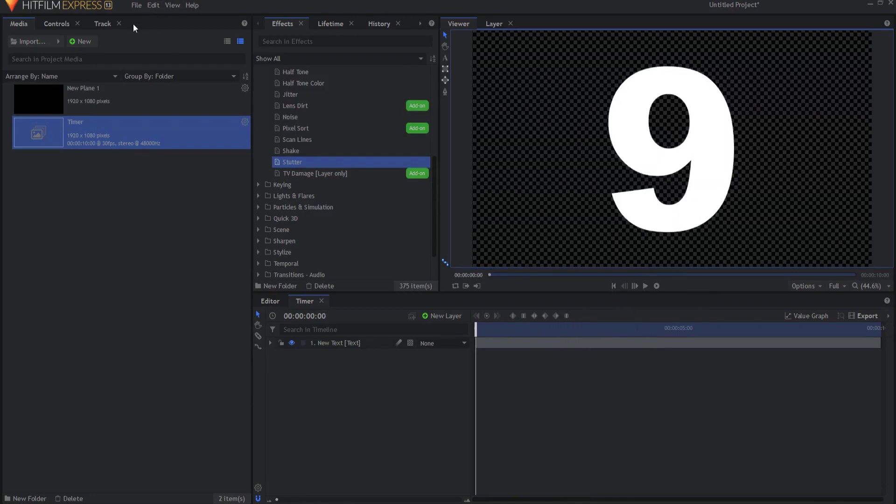
left_click(82, 41)
left_click(92, 55)
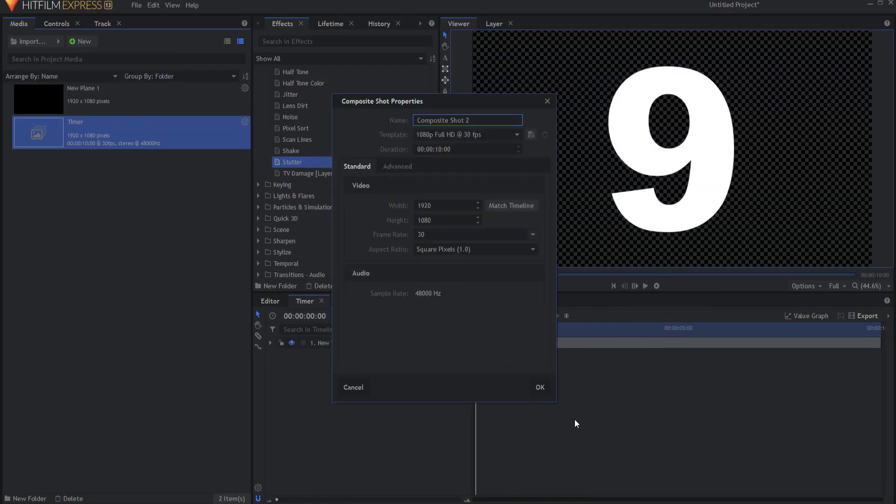
Accept Composite Shot 2, drop the Timer composite into its timeline, and enable the checkerboard background
left_click(544, 390)
left_click_drag(72, 166, 550, 342)
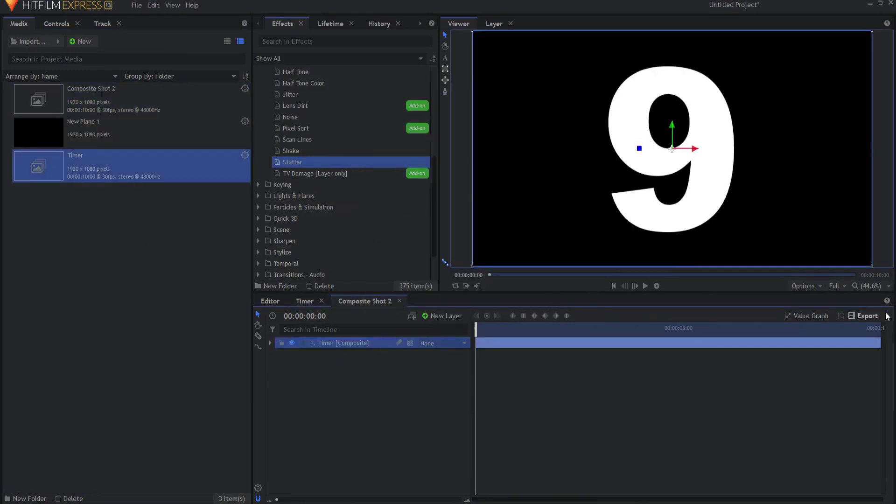
left_click(810, 286)
left_click(807, 347)
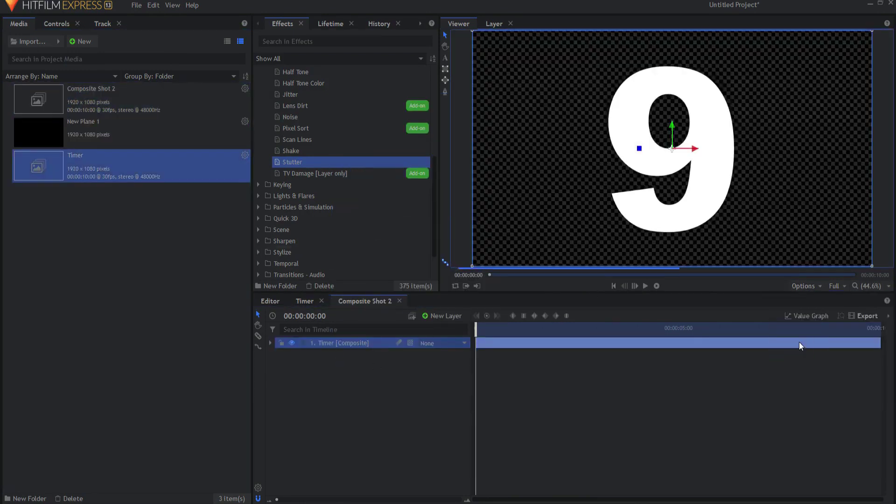
left_click(324, 344)
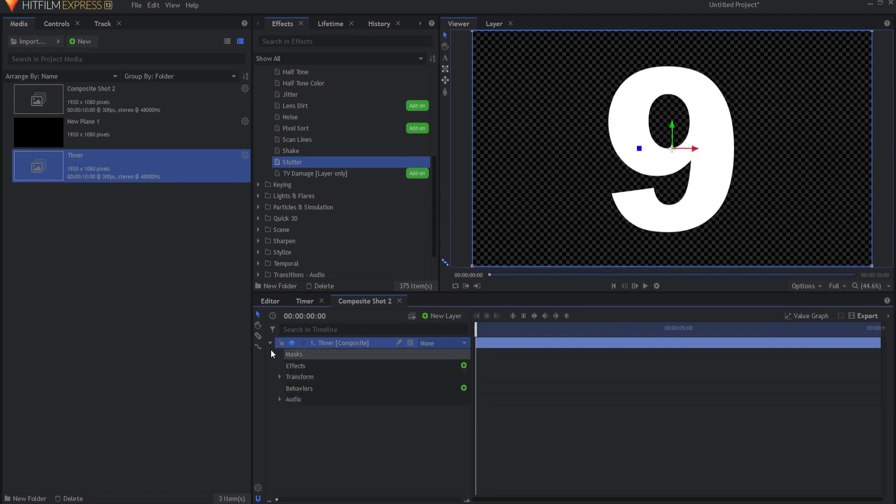
left_click(279, 376)
left_click(437, 422)
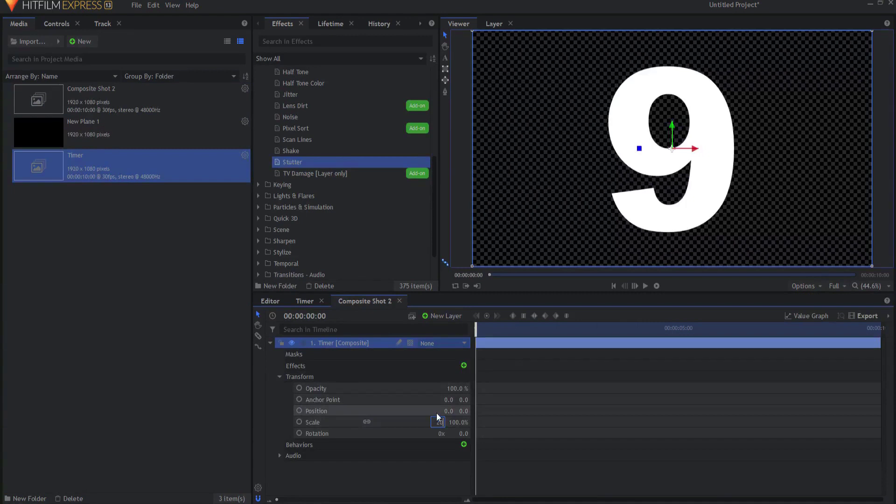
type("20")
key("Return")
left_click_drag(682, 149, 535, 232)
left_click(646, 286)
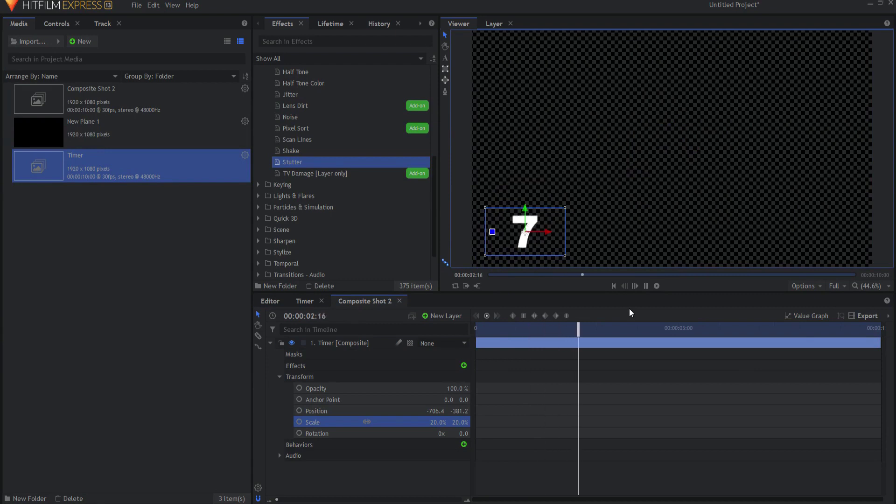
left_click(613, 286)
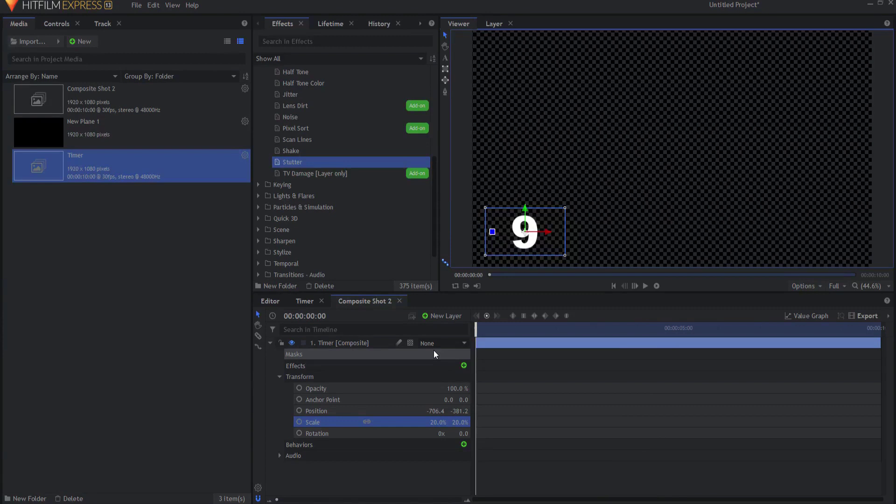
key("ctrl+z")
key("ctrl+z")
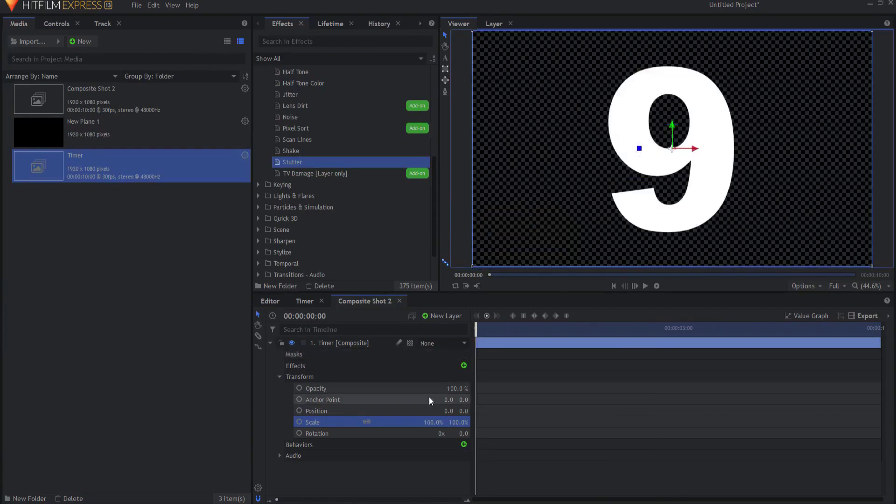